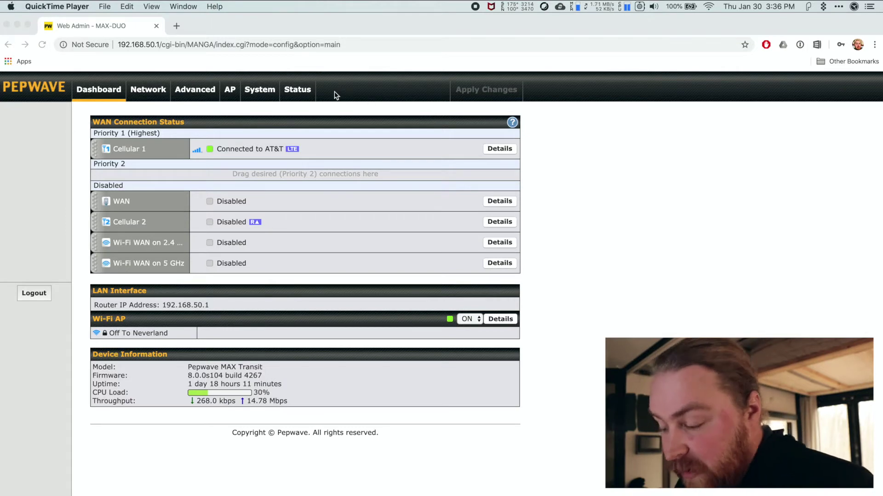
Go to the System > Firmware page, which shows current firmware 8.0.0
click(262, 92)
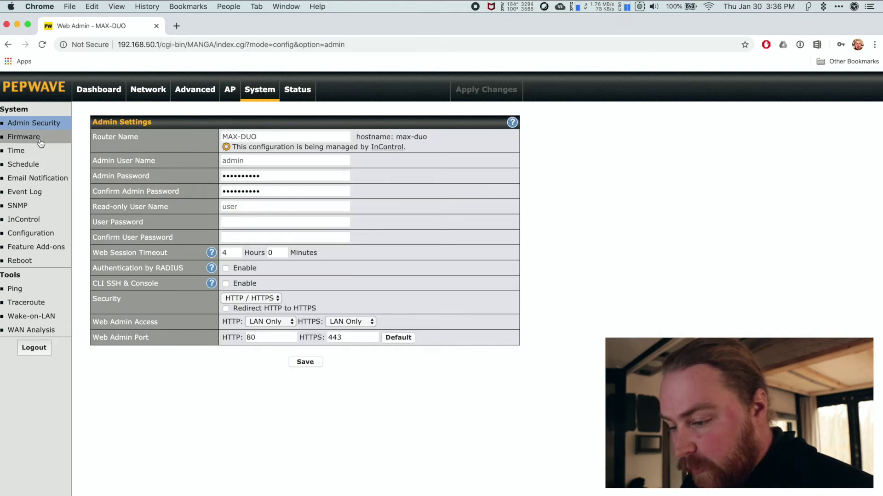
click(40, 141)
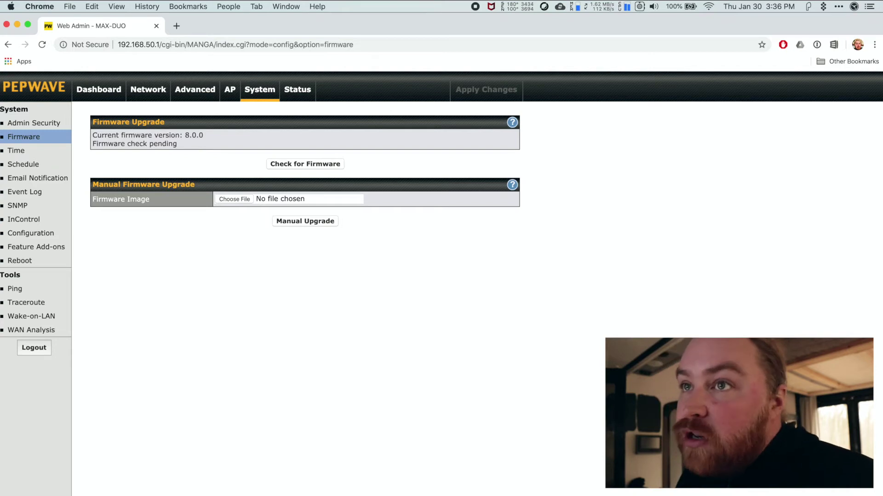
Switch to Spark to read the 'Firmware 8.0.1 is Now Available!' email
key(super+Tab)
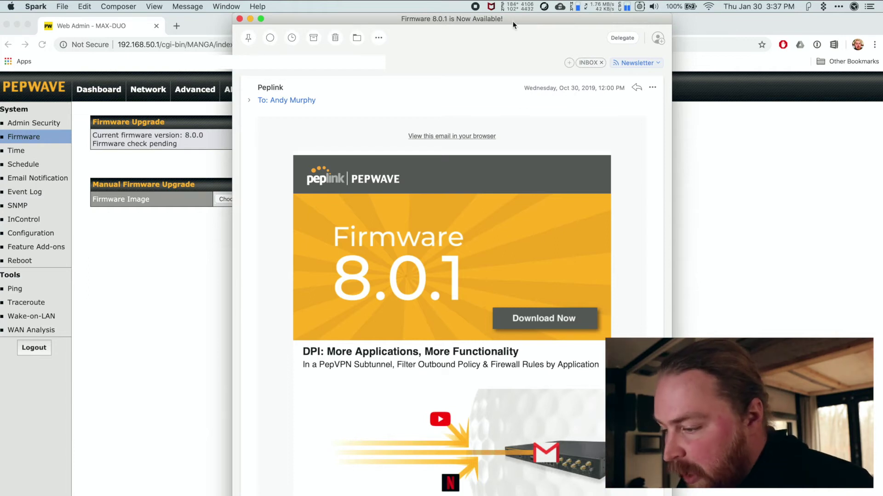
scroll(480, 236, down, 1)
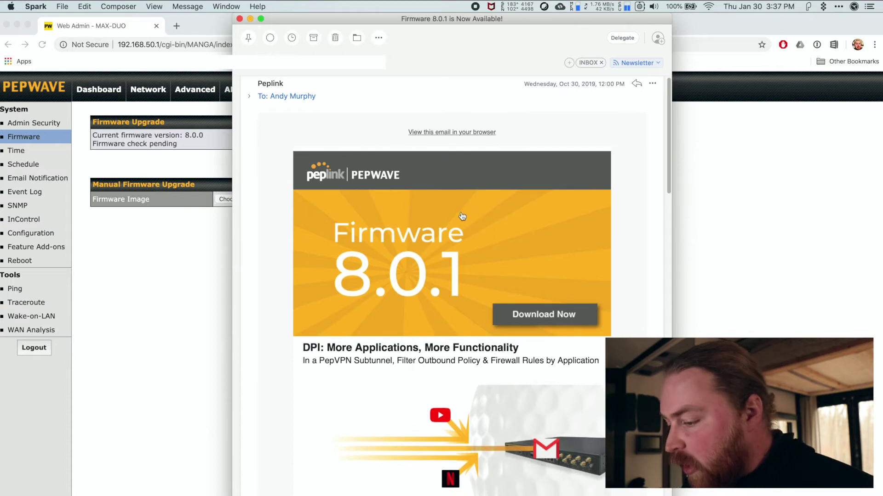
scroll(462, 213, down, 2)
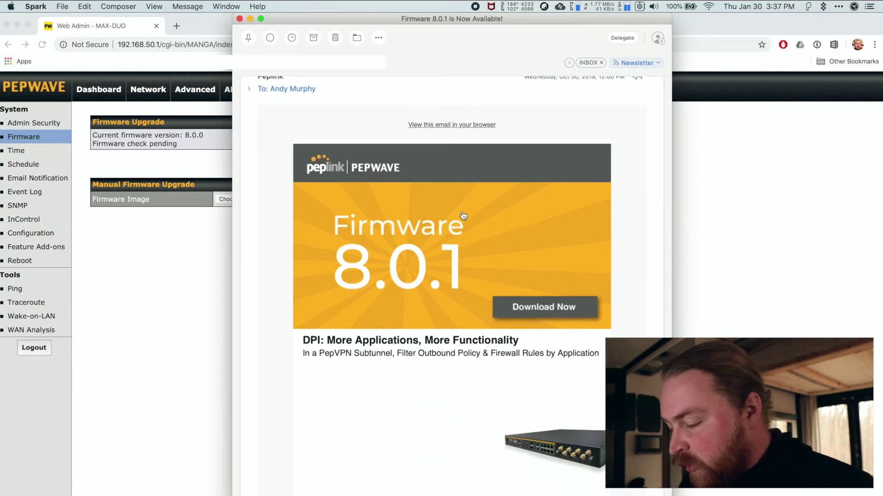
scroll(463, 216, down, 5)
scroll(462, 215, down, 1)
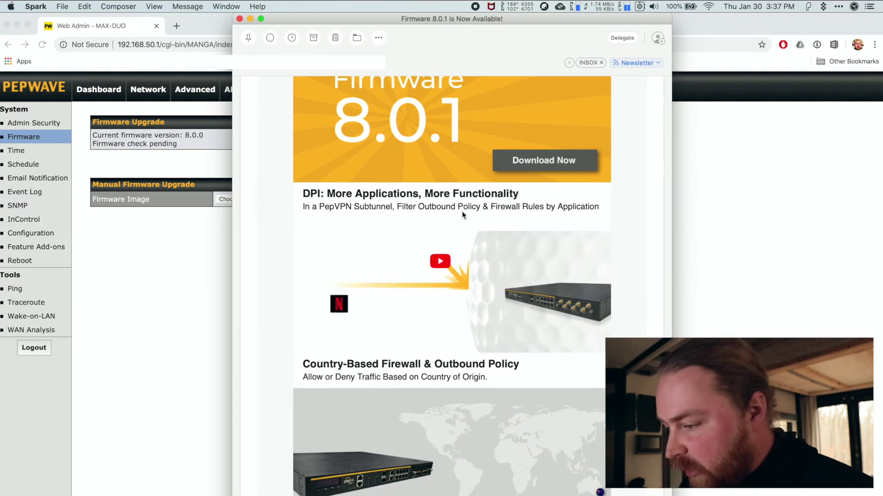
scroll(506, 227, down, 10)
scroll(506, 227, up, 15)
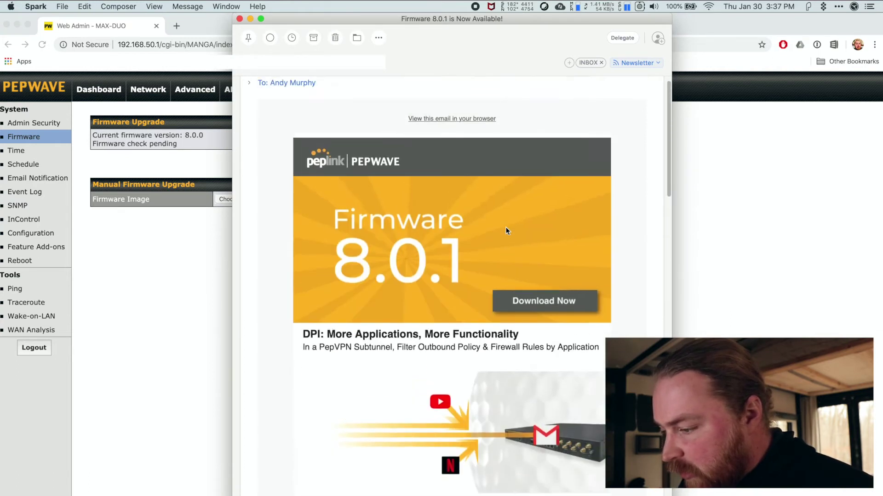
scroll(506, 227, up, 1)
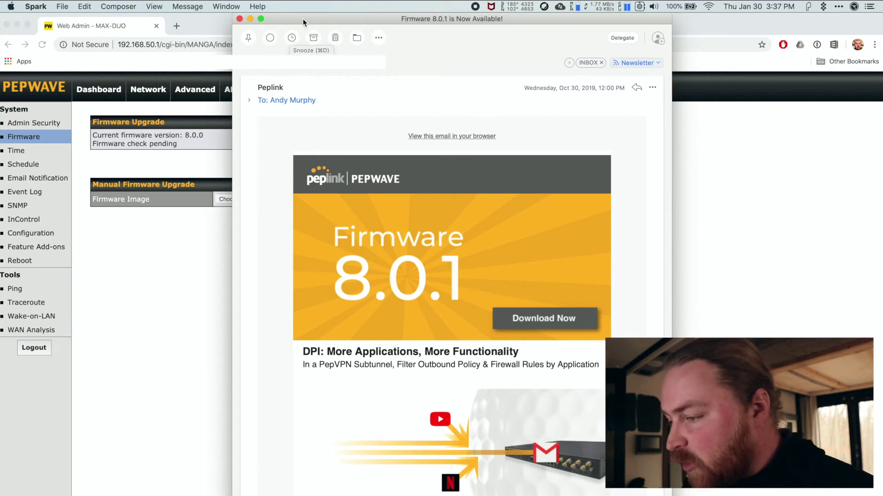
click(239, 19)
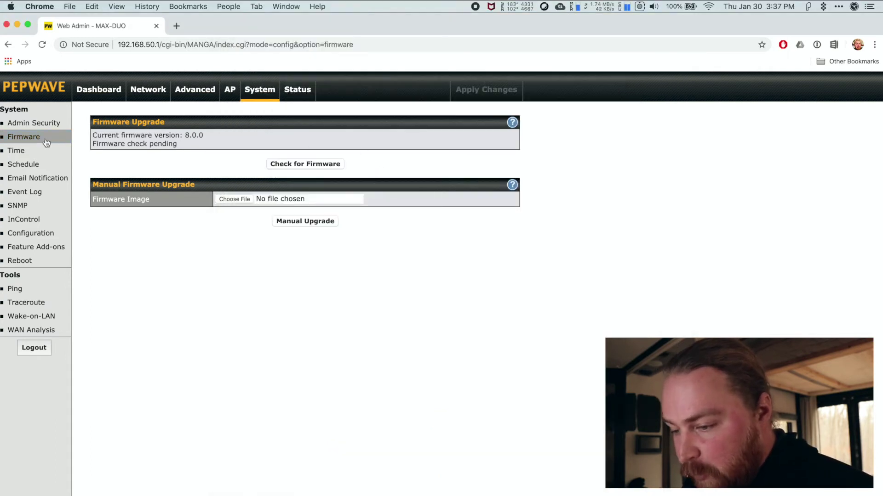
Check for newer firmware, then start the Download and Upgrade to version 8.0.2
click(321, 166)
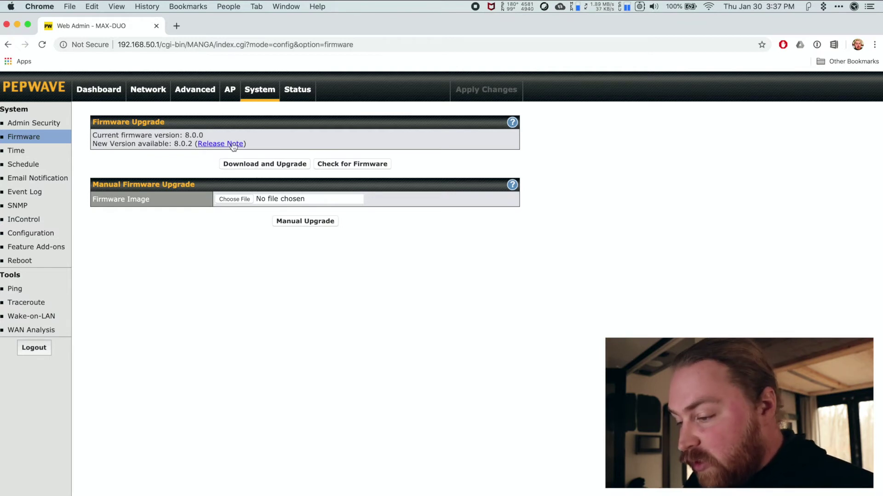
click(266, 167)
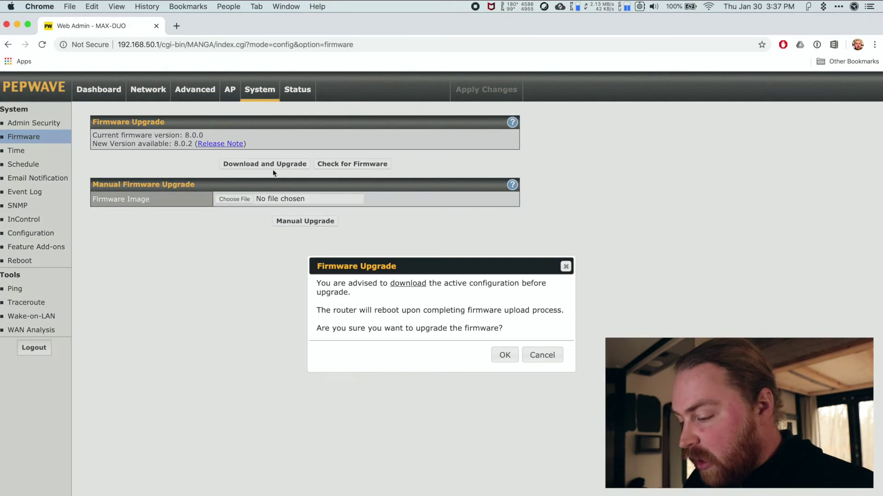
Confirm the firmware upgrade and let the router reboot to its login page
click(504, 356)
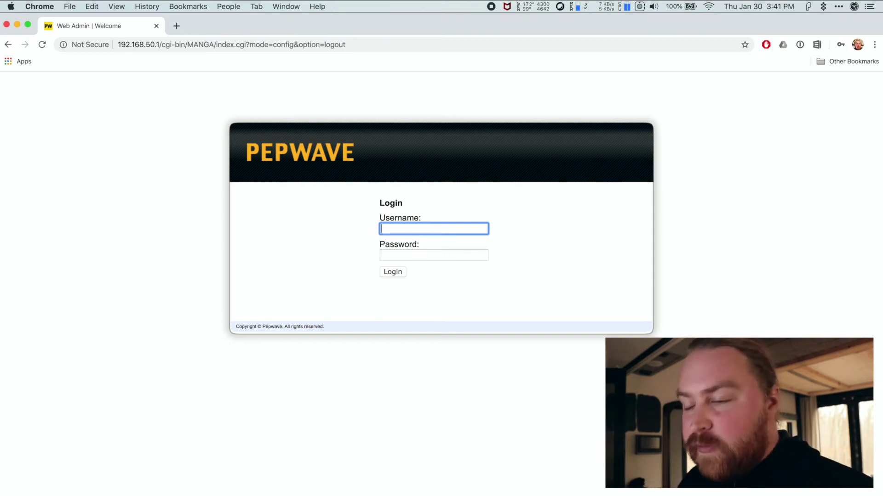
Log back in to the router with the default administrator username and password
text(admin)
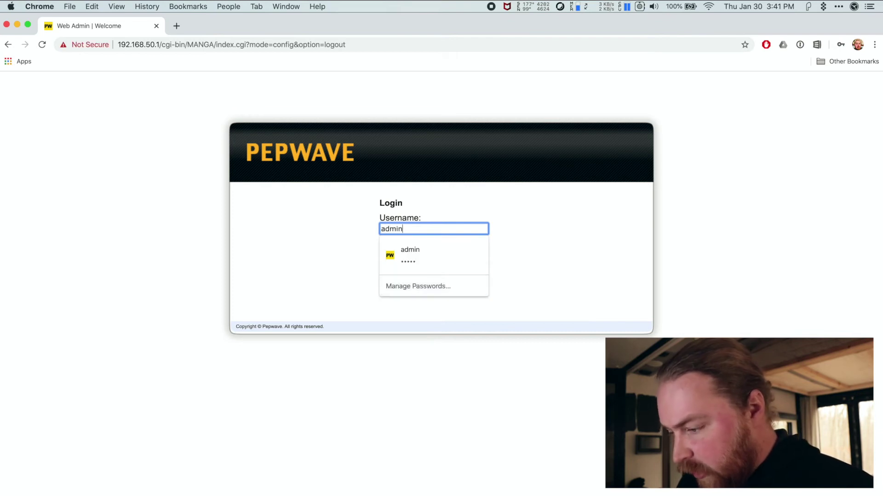
key(Tab)
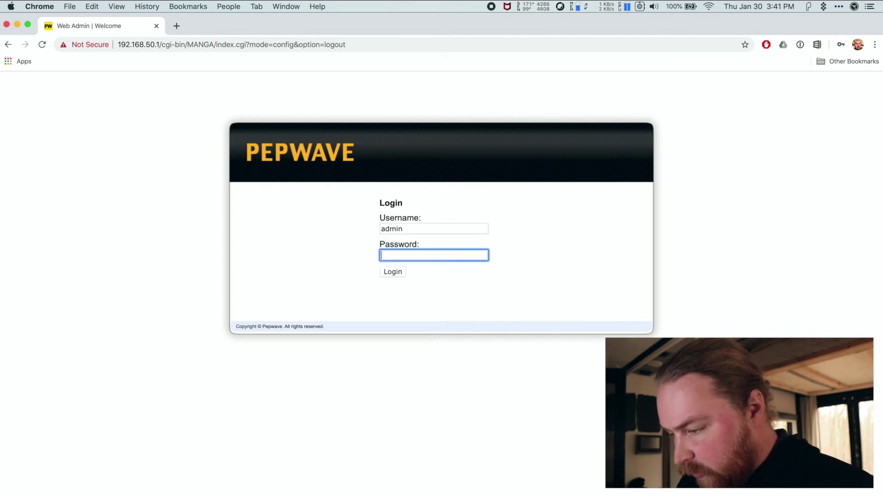
text(admin)
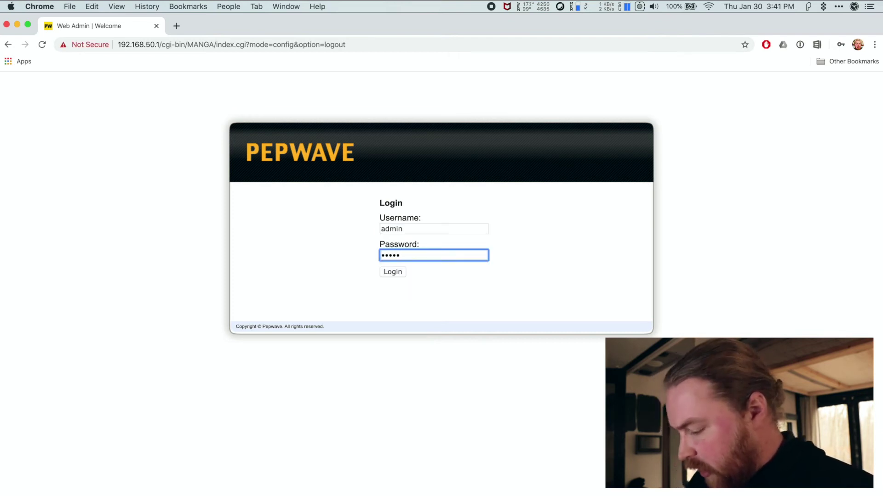
key(Return)
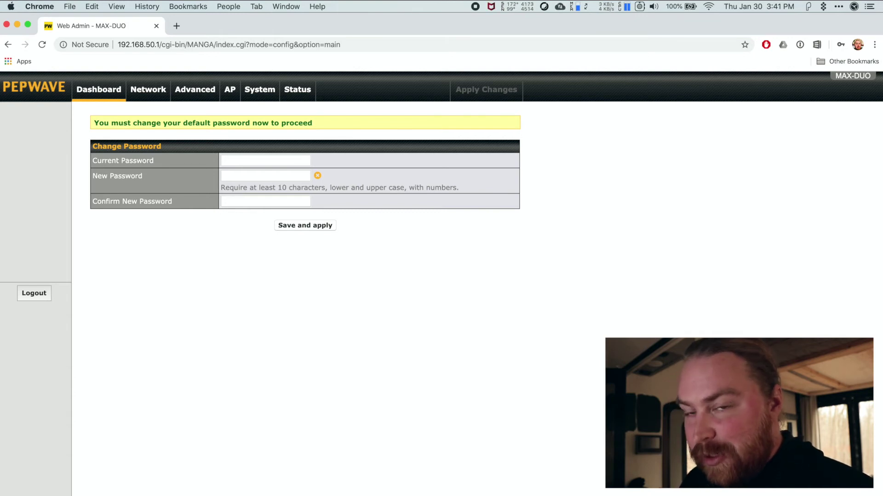
Enter the current password, paste a new password twice, save, and acknowledge the alert
click(274, 160)
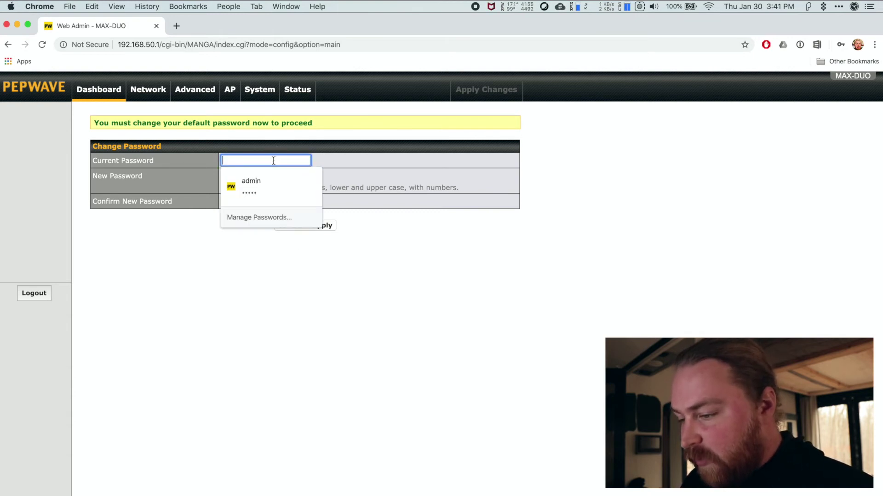
click(272, 182)
click(265, 176)
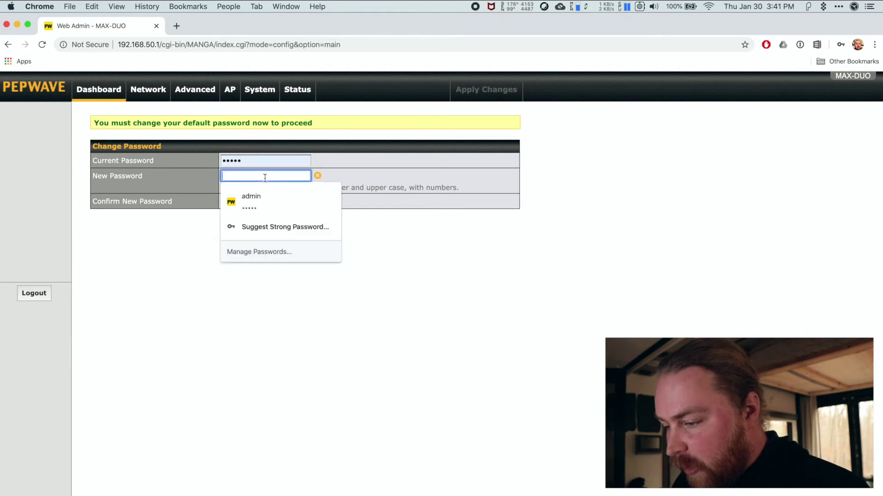
text(p)
key(super+v)
key(Tab)
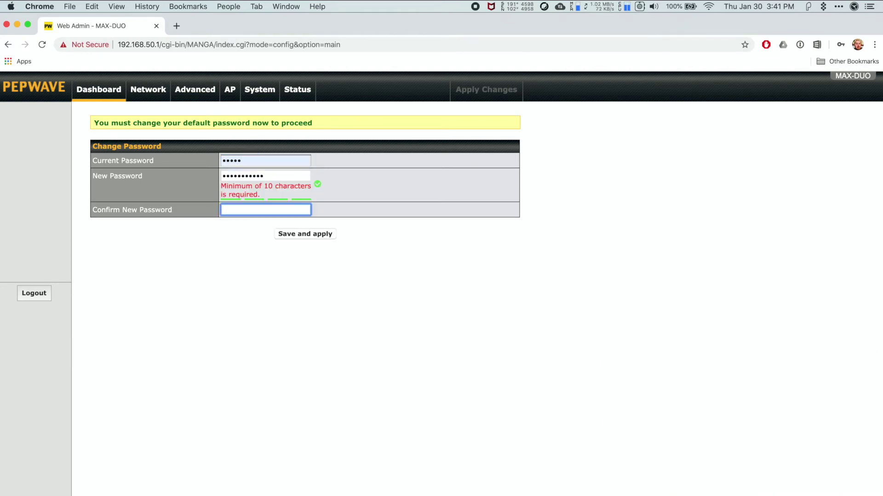
key(super+v)
key(Return)
click(498, 336)
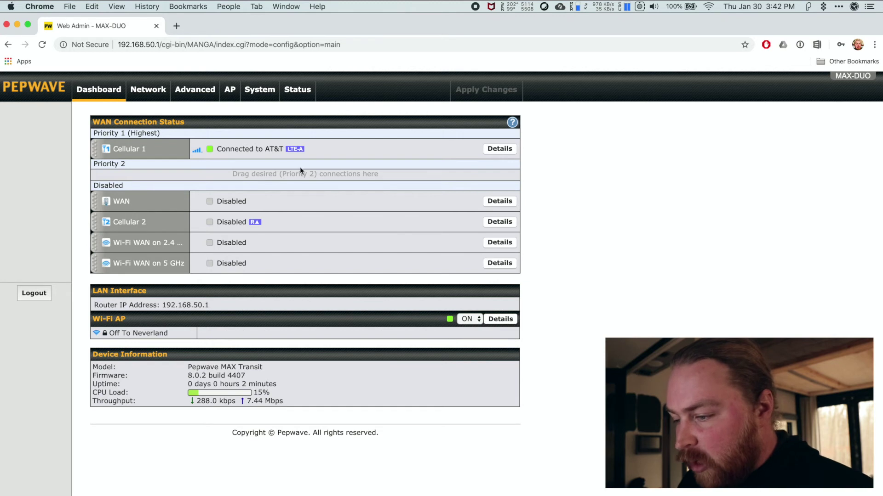
Confirm firmware 8.0.2 under System > Firmware, then go to the Reboot System page
click(259, 89)
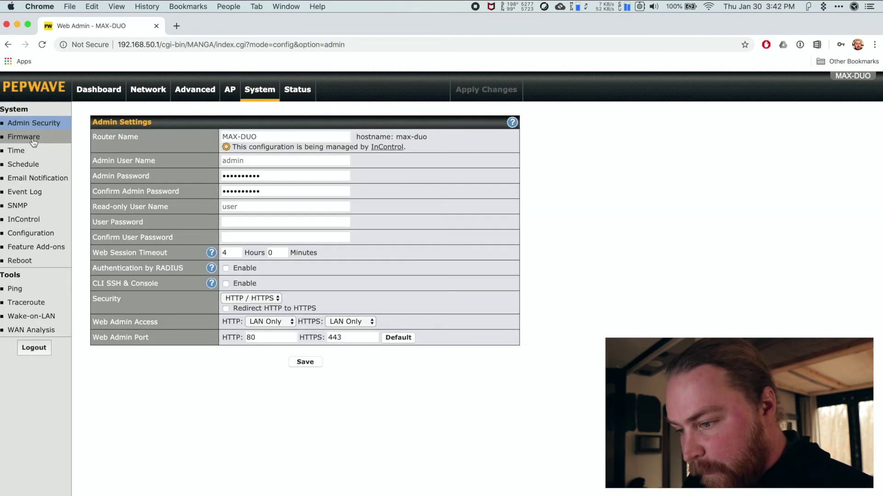
click(37, 141)
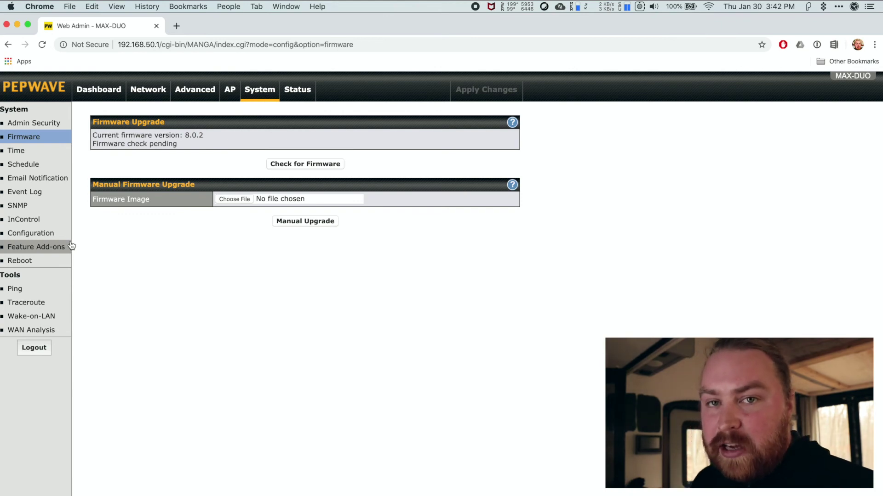
click(29, 263)
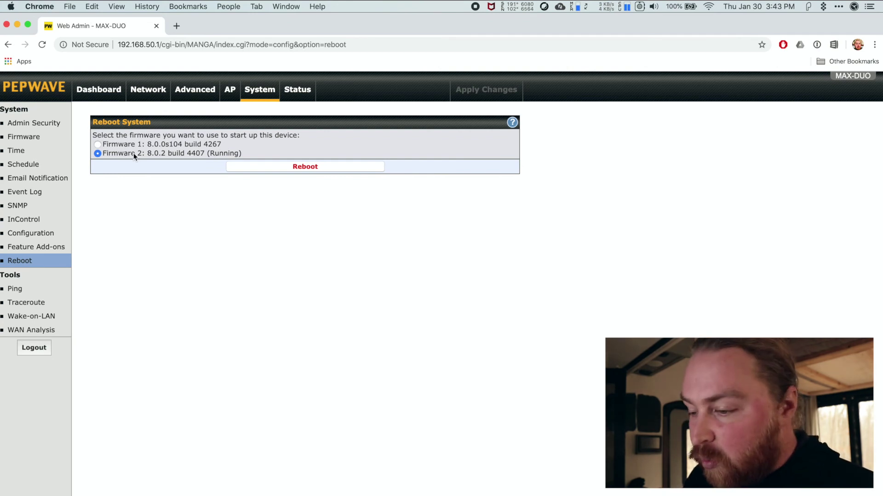
Select firmware 8.0.0s104 as the startup image, then go back to the Dashboard
click(98, 145)
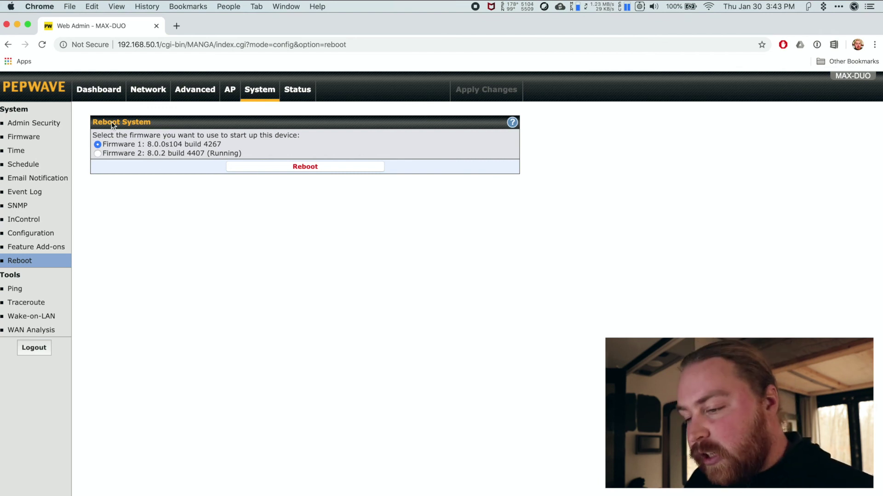
click(103, 95)
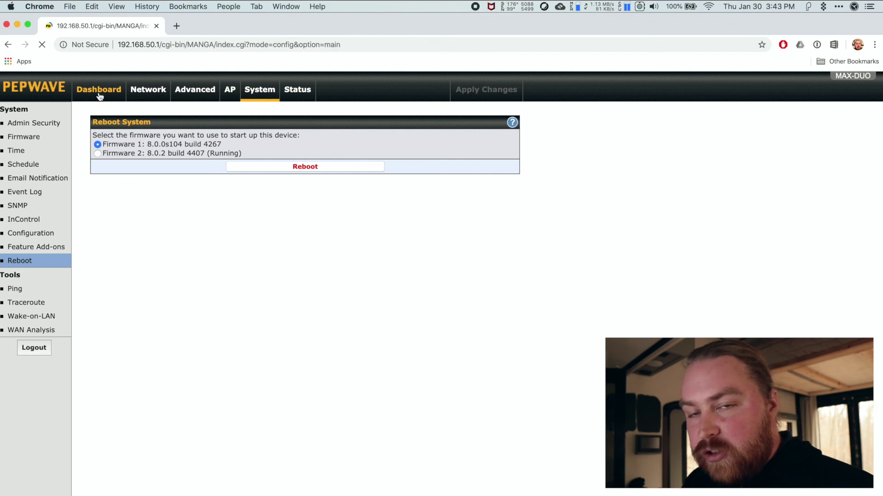